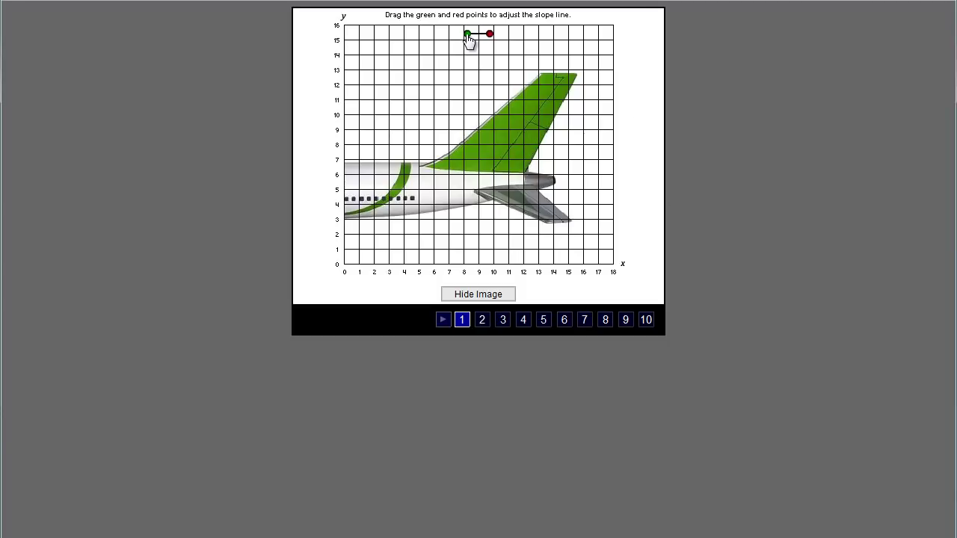
Fit the slope line from about (7,7.3) to (13,12.7) along the airplane tail's front edge, then hide the image
mouse_move(467, 37)
mouse_down()
mouse_move(468, 103)
mouse_move(449, 158)
mouse_up()
drag(490, 35, 538, 77)
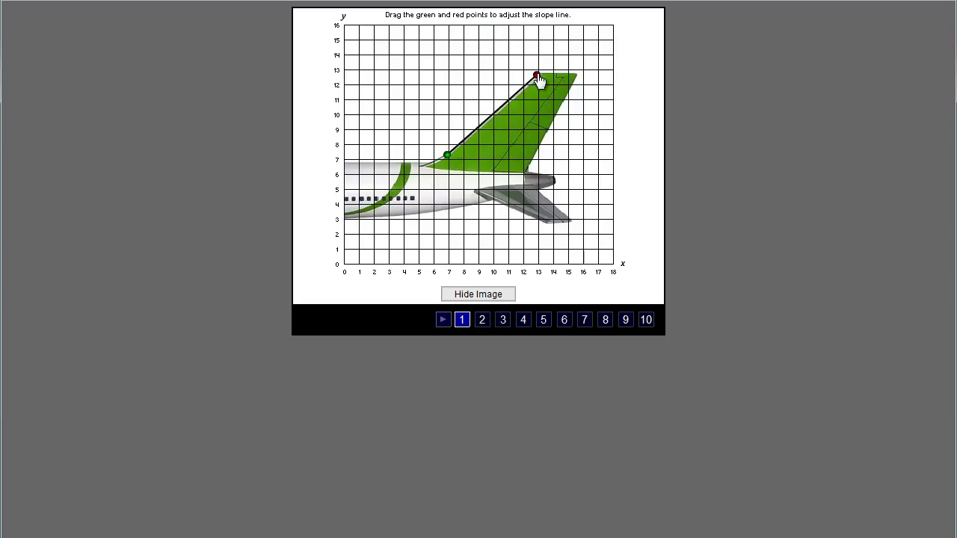
click(494, 295)
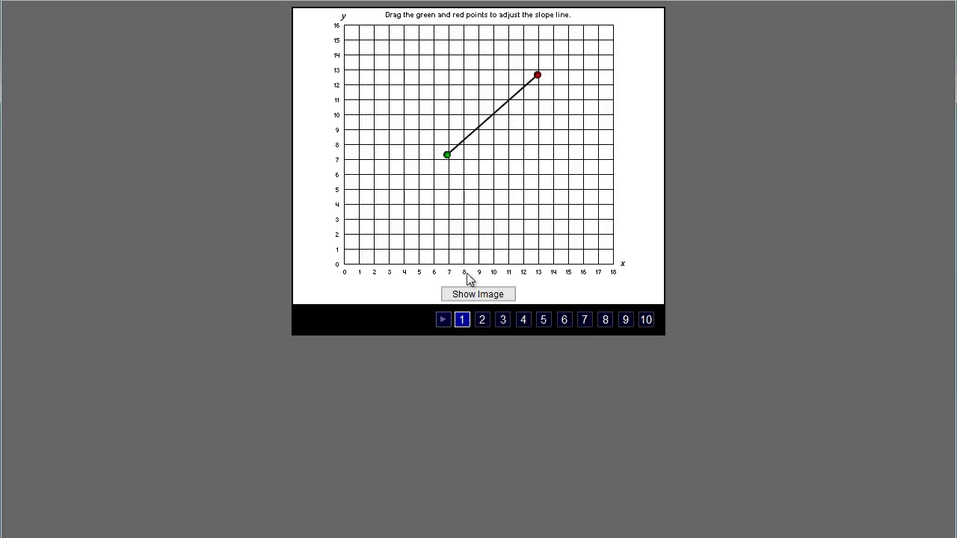
Open roller-coaster problem 2 and hide its photo to view the line from (1,5) to (12,15)
click(481, 322)
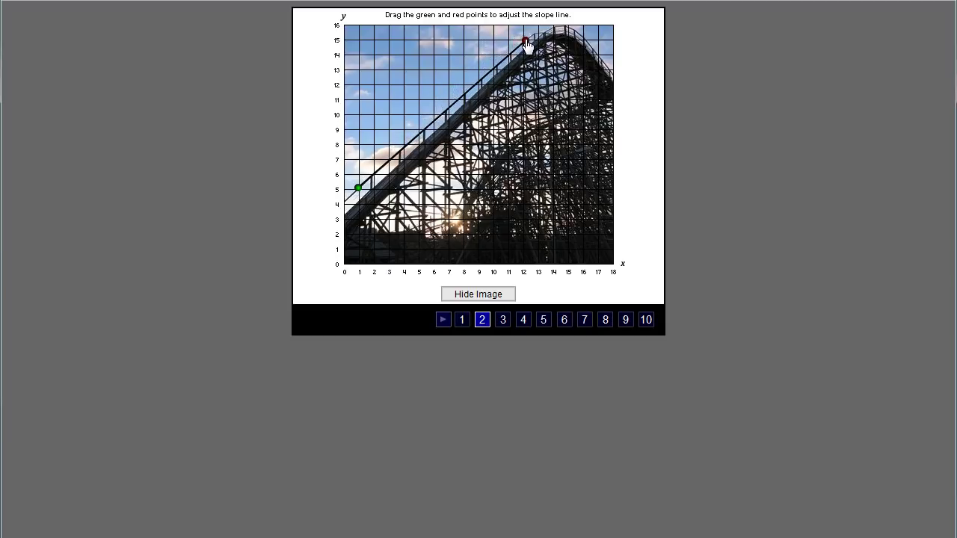
click(483, 296)
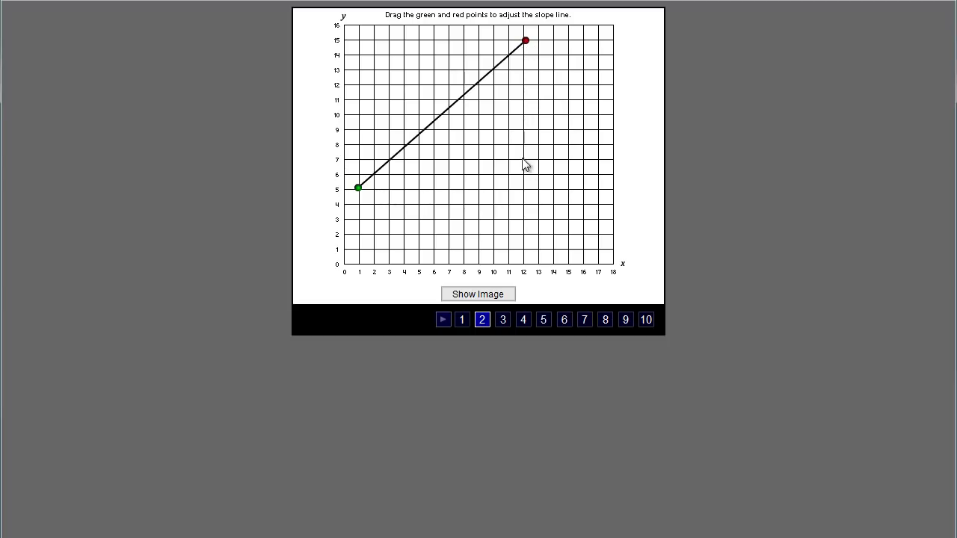
On FedEx plane problem 3, fit the line from about (7,5) to (14,13) along the tail and hide the photo
click(503, 321)
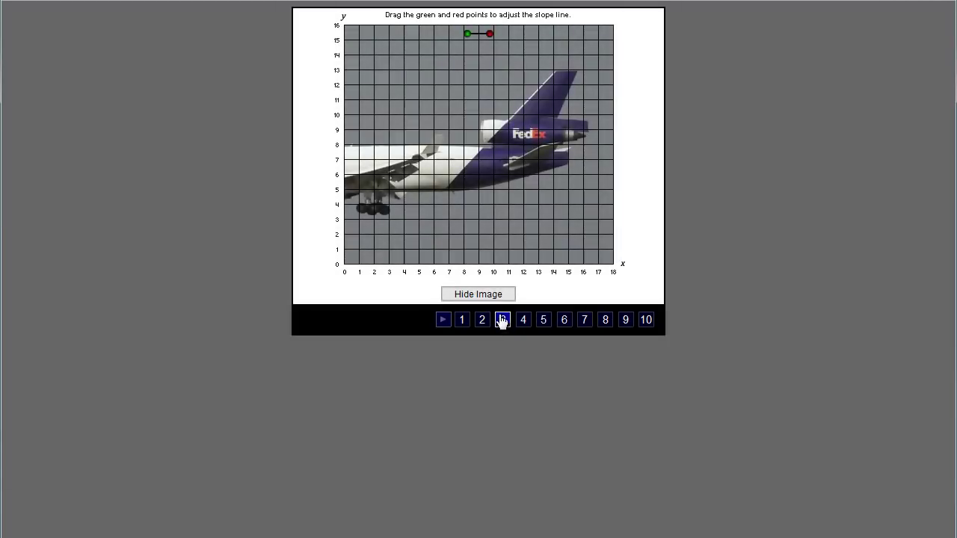
drag(468, 35, 446, 196)
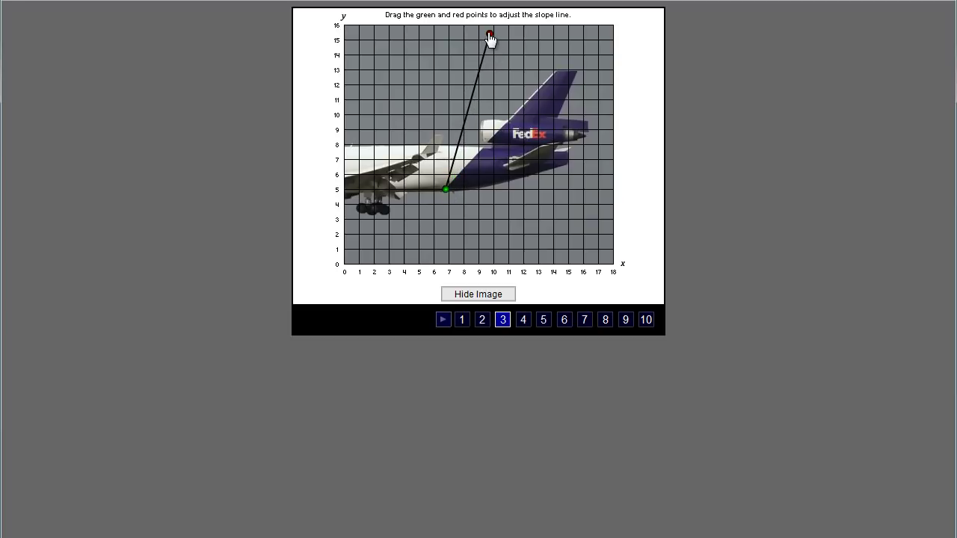
drag(490, 38, 557, 77)
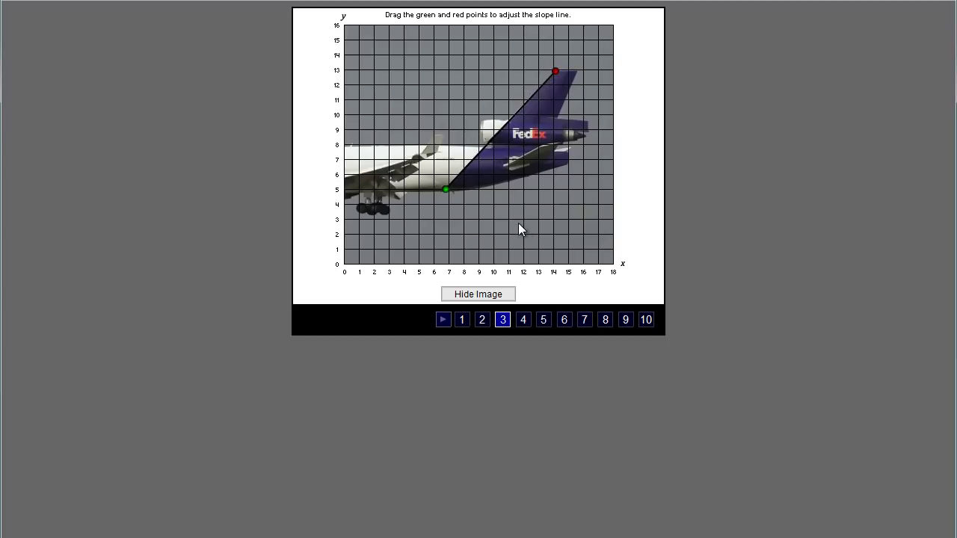
click(495, 295)
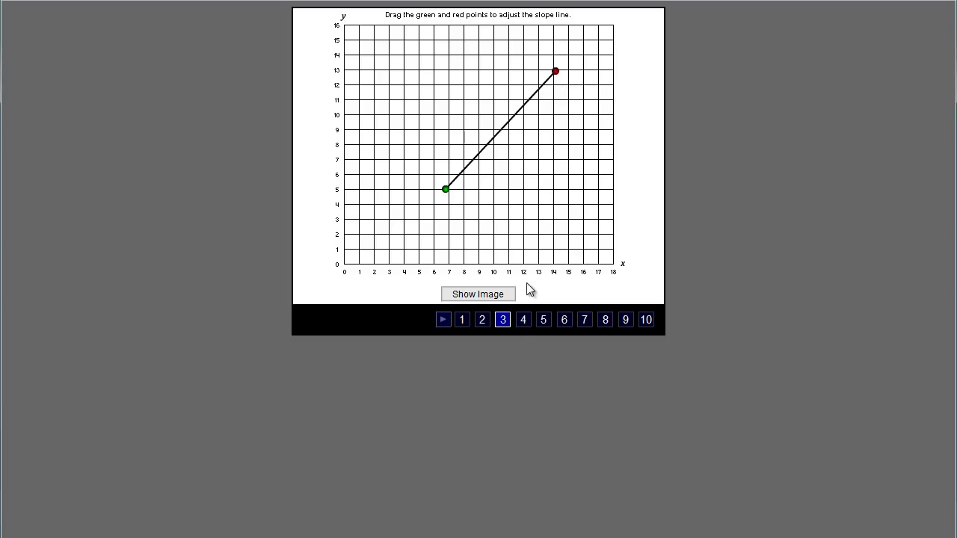
On bicycle problem 4, align the line from crank to head tube, about (8,6.5) to (12,11), photo hidden
click(524, 320)
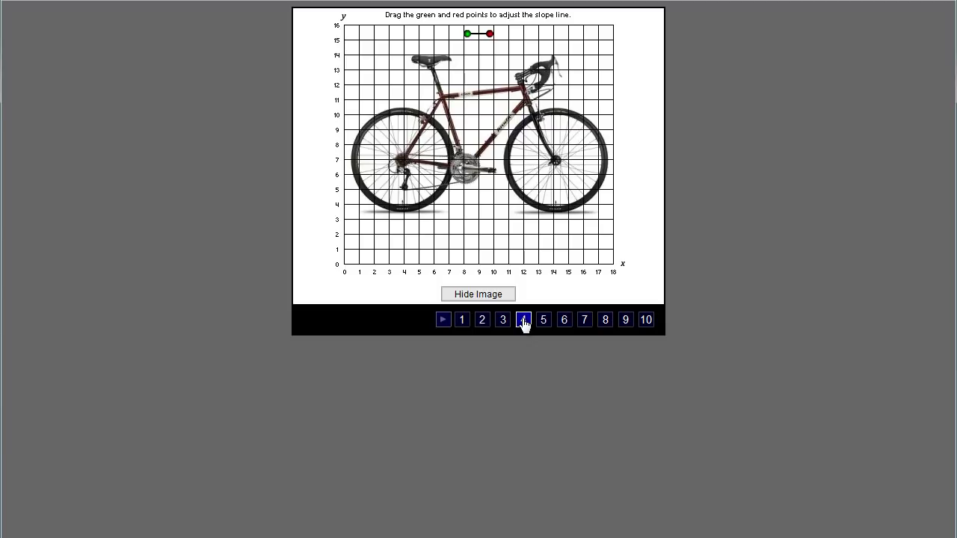
drag(468, 34, 433, 69)
drag(491, 37, 468, 175)
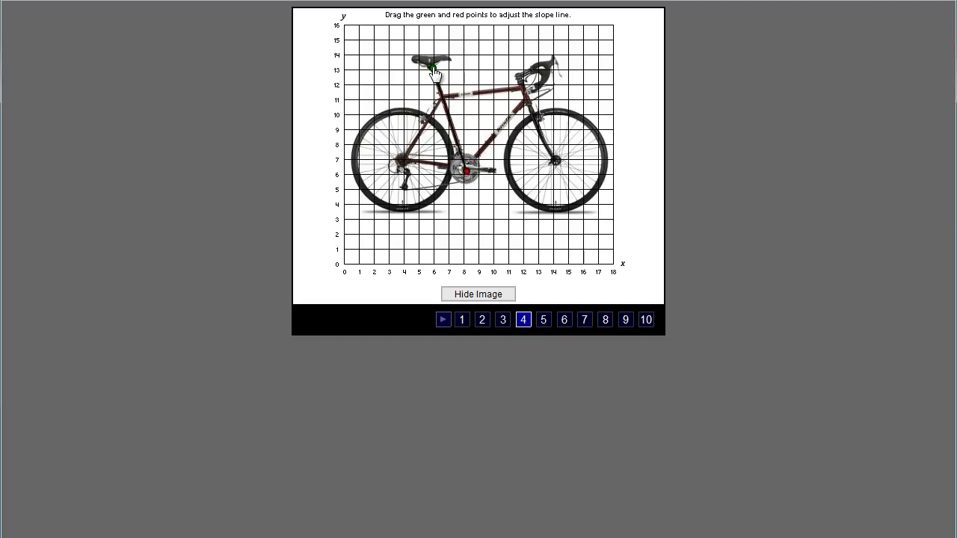
drag(433, 69, 441, 96)
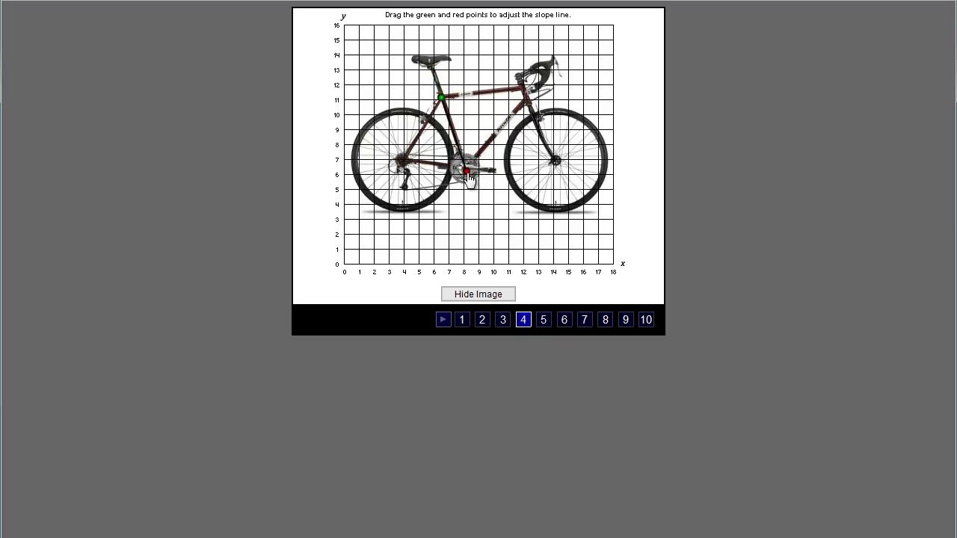
drag(466, 172, 521, 88)
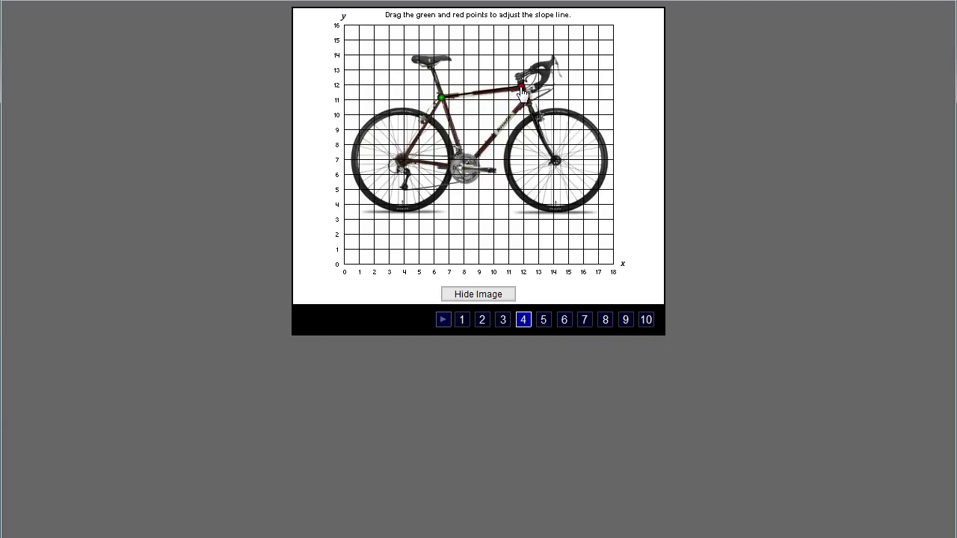
click(491, 295)
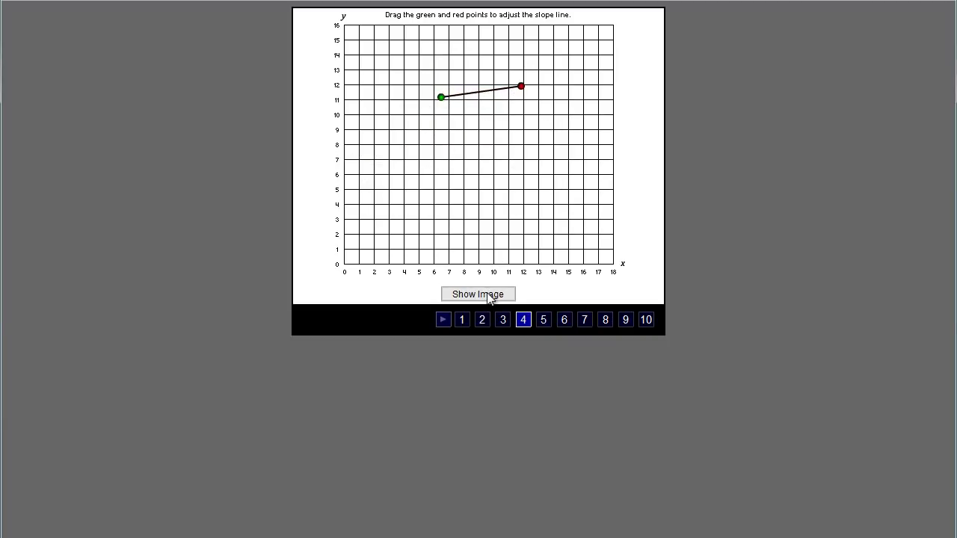
click(490, 296)
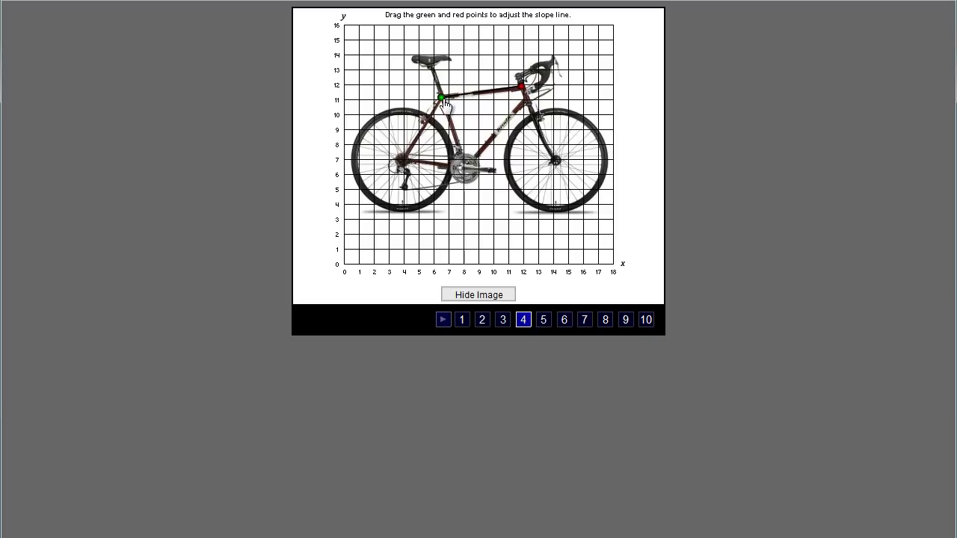
drag(441, 97, 471, 174)
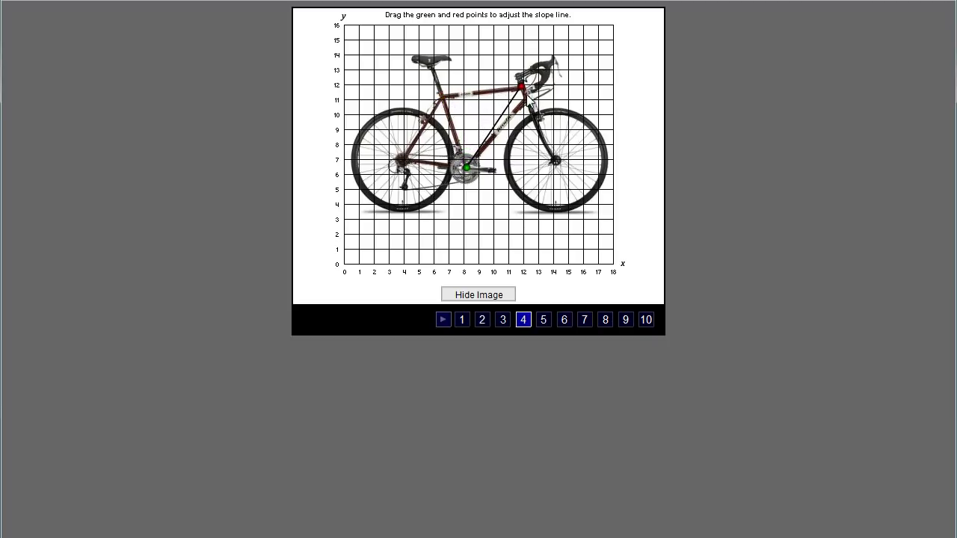
drag(526, 90, 529, 109)
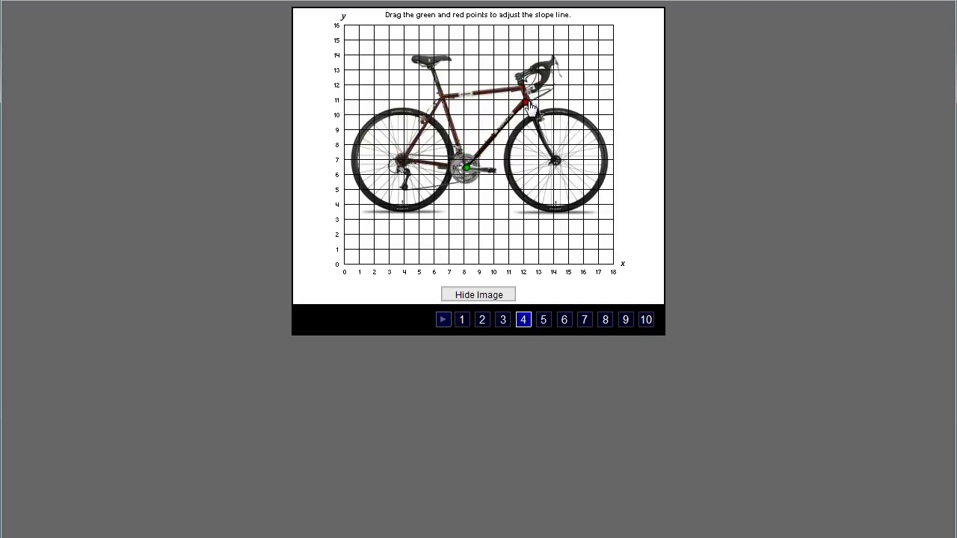
click(481, 299)
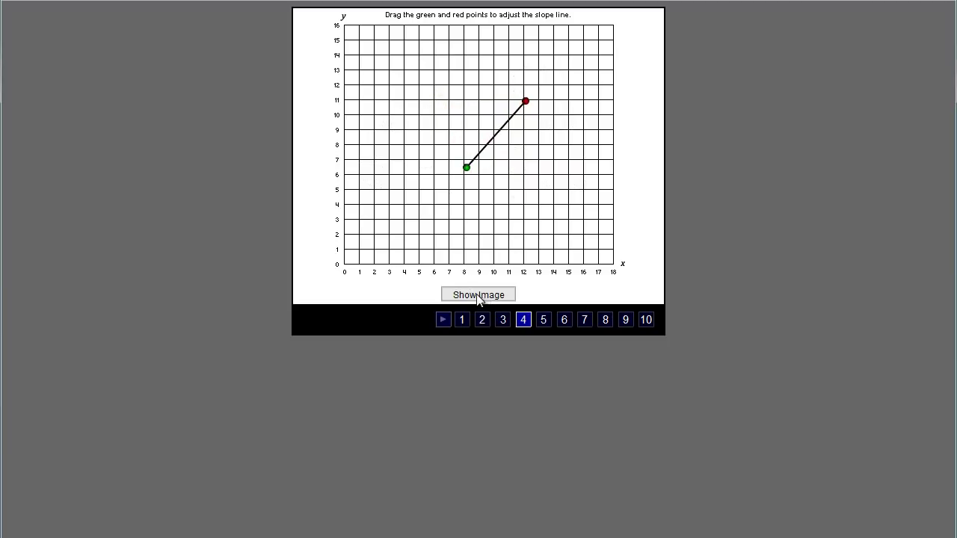
On snowy-slope problem 5, place the line's points at (0,5) and (18,10)
click(545, 322)
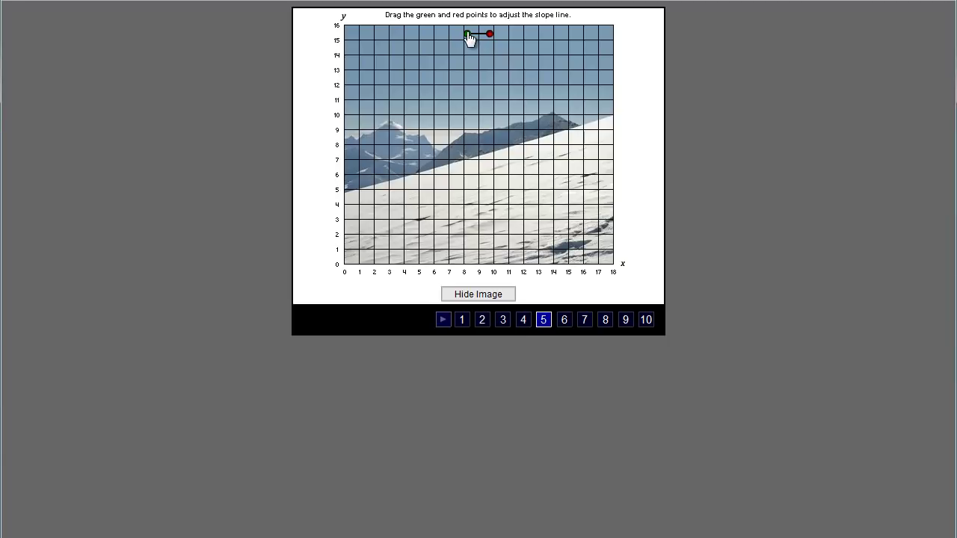
drag(467, 35, 345, 193)
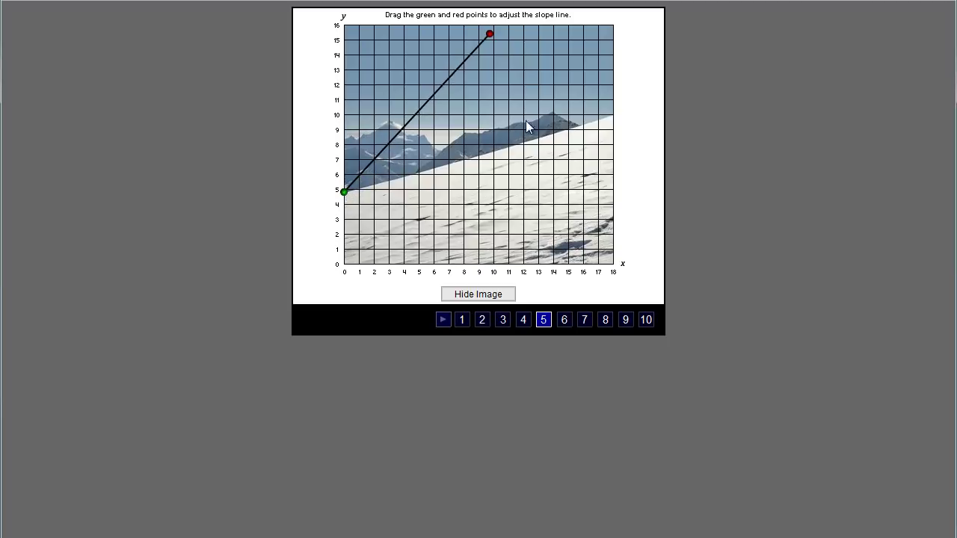
drag(490, 35, 614, 117)
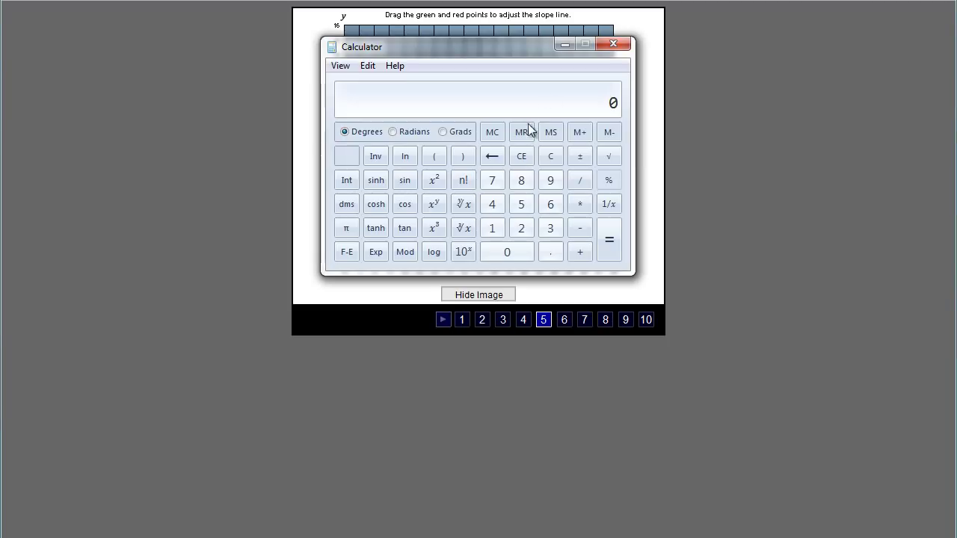
Compute the slope 5.25 ÷ 18 ≈ 0.2917 in Windows Calculator, then minimize it
click(523, 205)
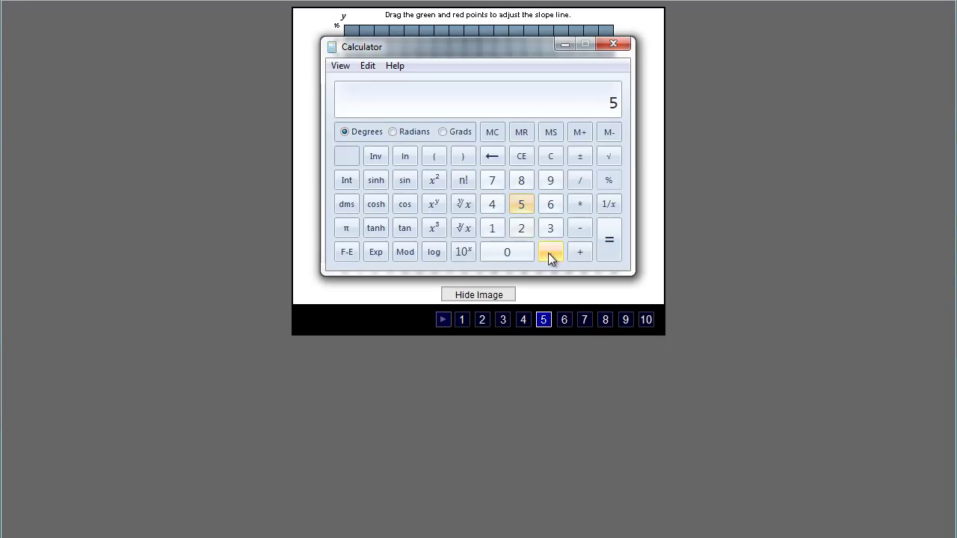
click(549, 253)
click(523, 229)
click(521, 210)
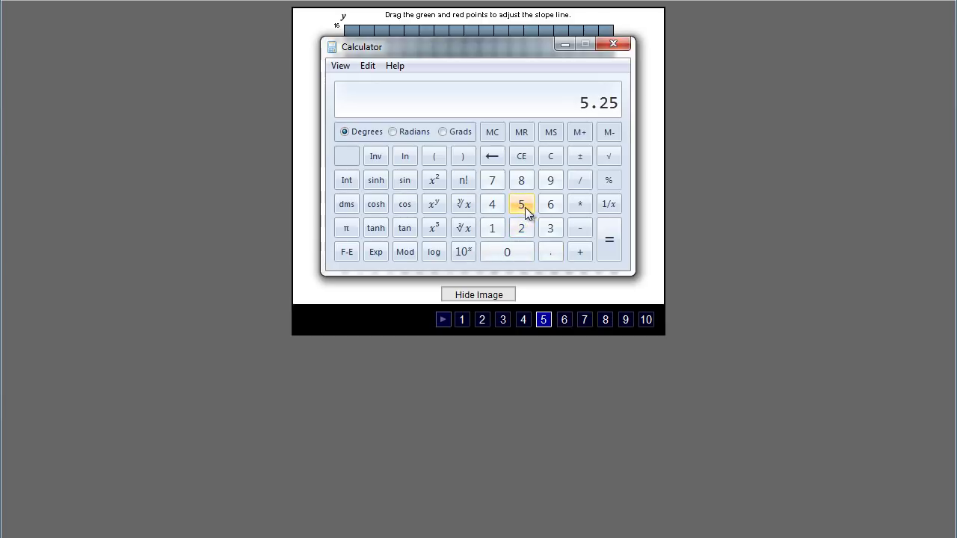
click(580, 182)
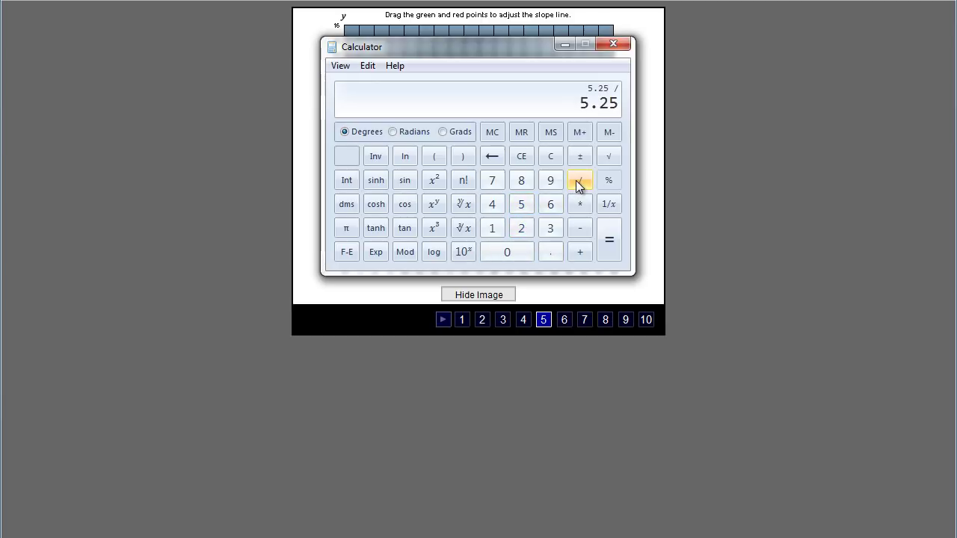
click(492, 228)
click(521, 180)
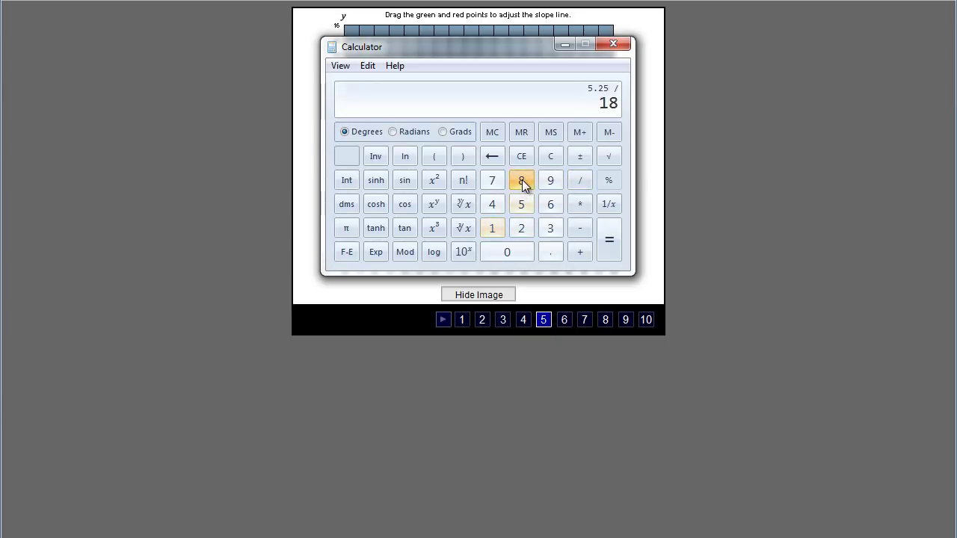
click(610, 240)
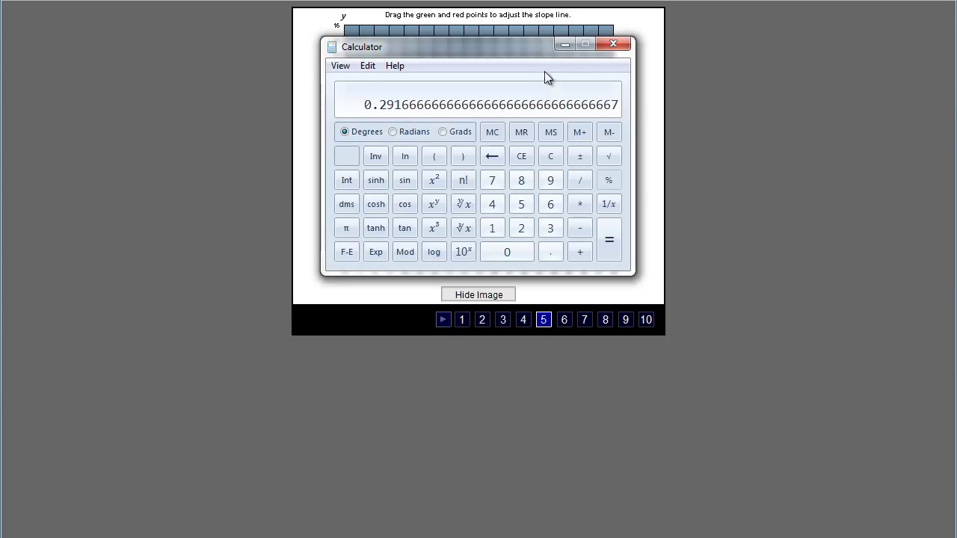
click(565, 44)
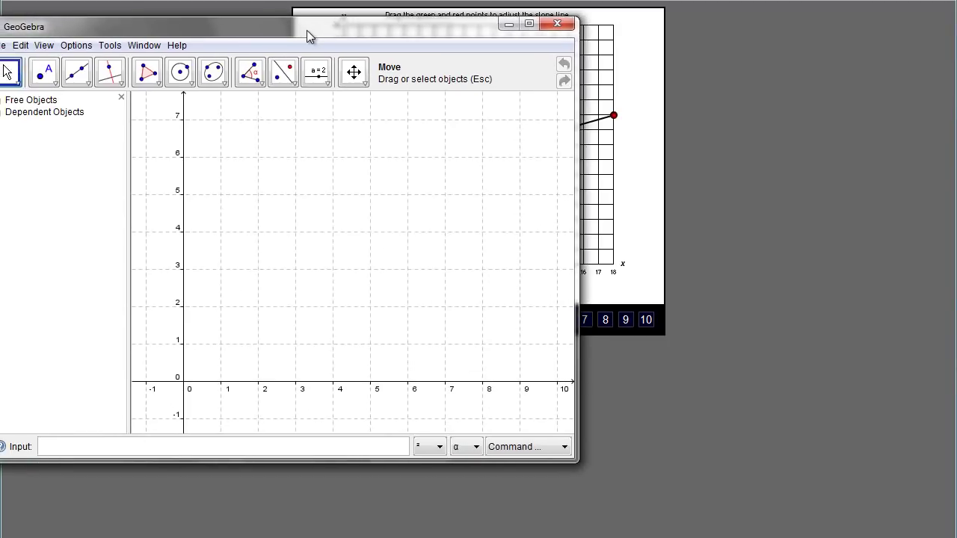
Move and resize the GeoGebra window to nearly full screen so the x-axis reaches 19
mouse_move(257, 61)
mouse_down()
mouse_move(327, 24)
mouse_move(324, 15)
mouse_up()
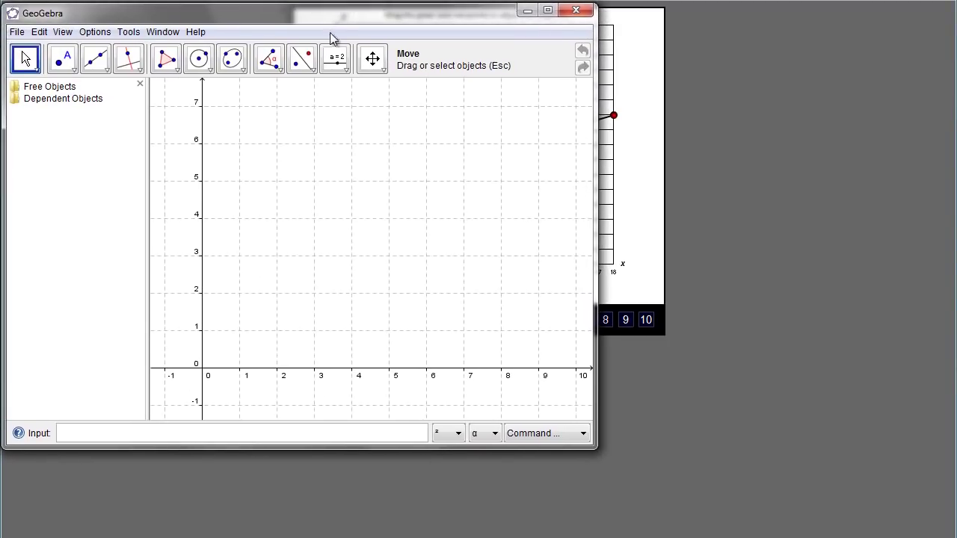
drag(597, 191, 951, 182)
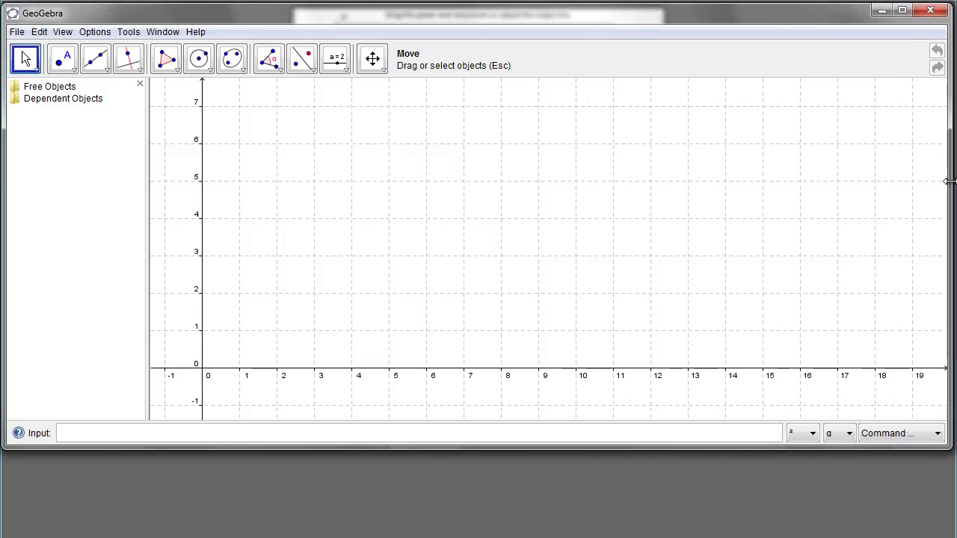
drag(539, 448, 528, 531)
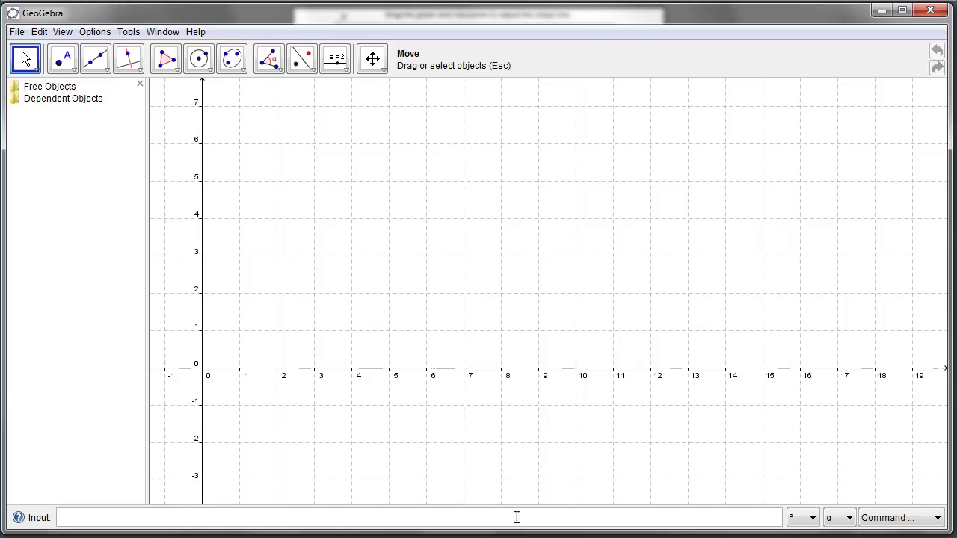
Pan the graph to show x from about -2 to 18 and select the Insert Image tool
click(373, 60)
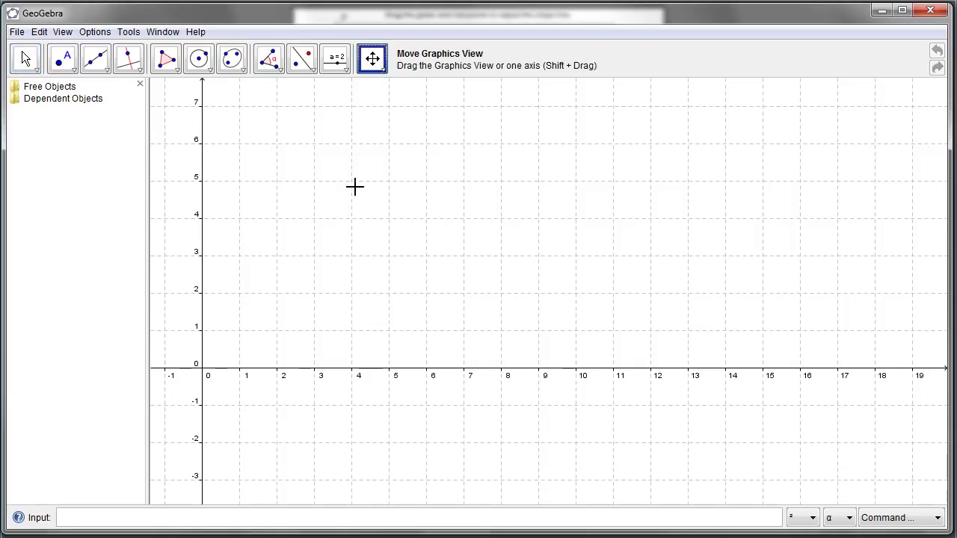
mouse_move(359, 190)
mouse_down()
mouse_move(385, 205)
mouse_move(373, 224)
mouse_move(380, 244)
mouse_move(399, 231)
mouse_up()
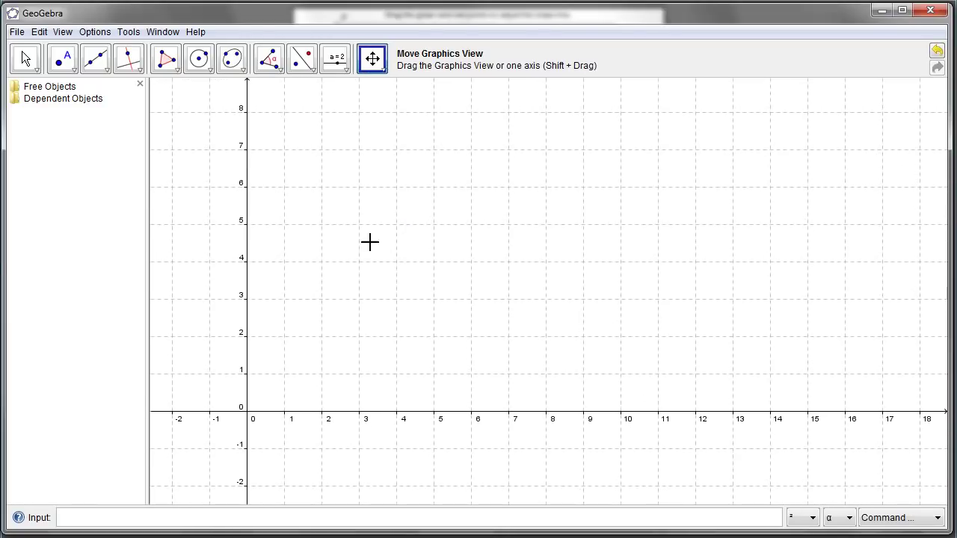
click(345, 69)
click(365, 184)
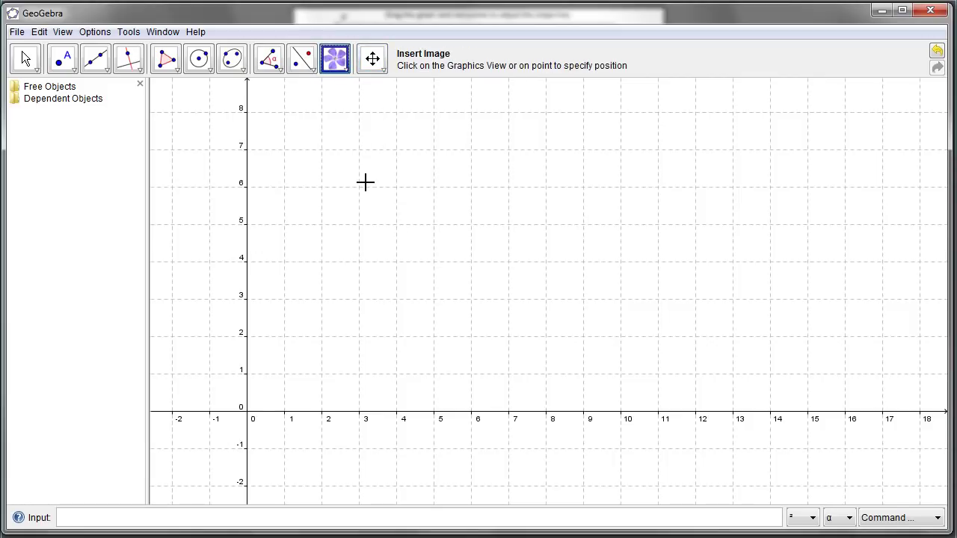
Insert snow_slope360.png and drag it so its lower-left corner sits at the origin
click(284, 373)
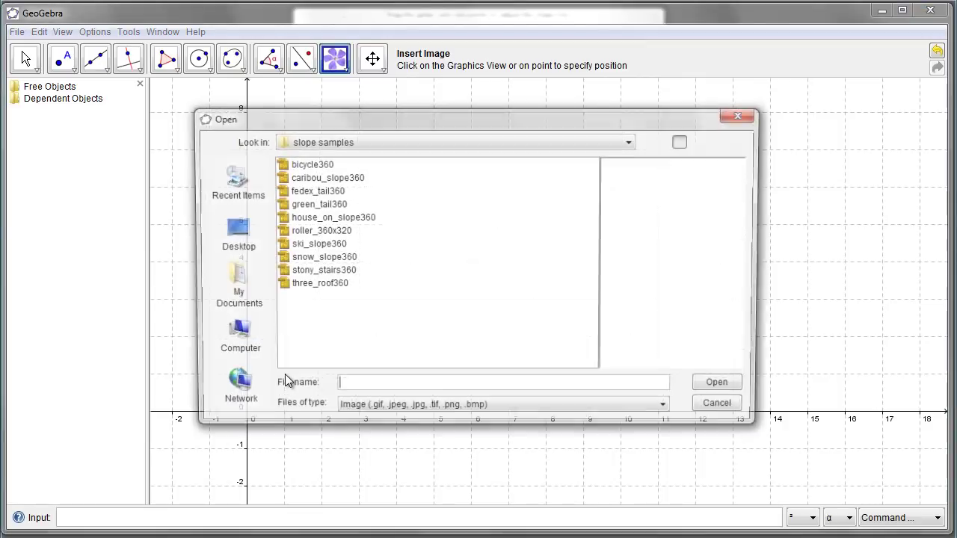
click(331, 259)
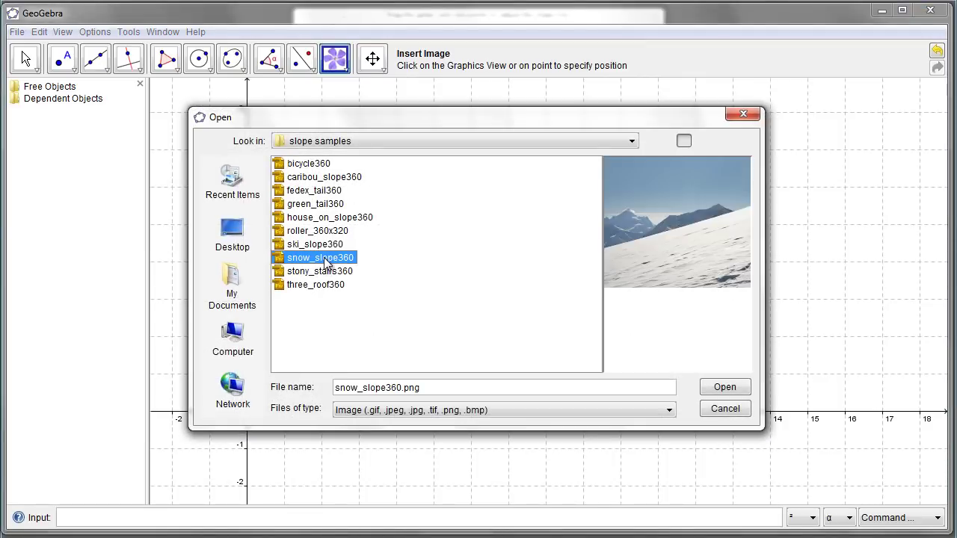
click(732, 389)
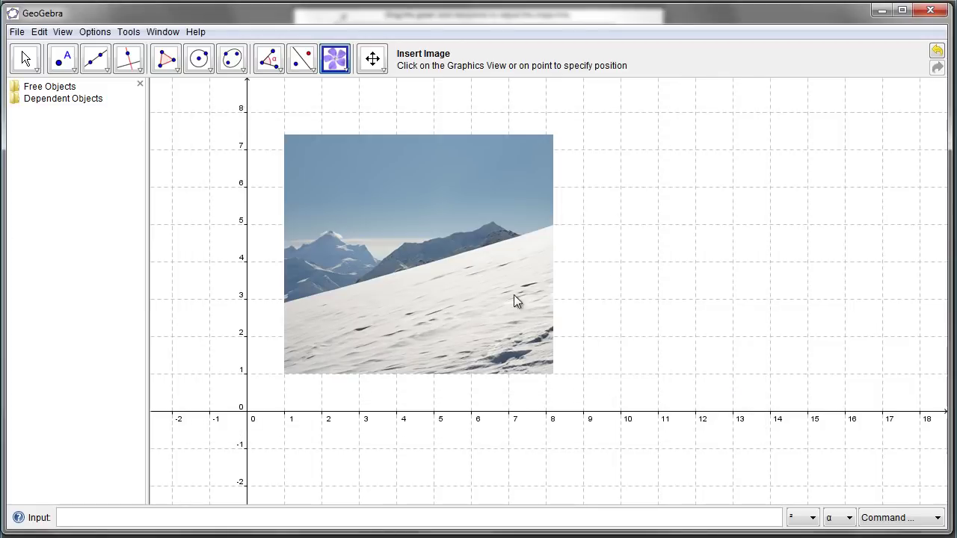
click(373, 62)
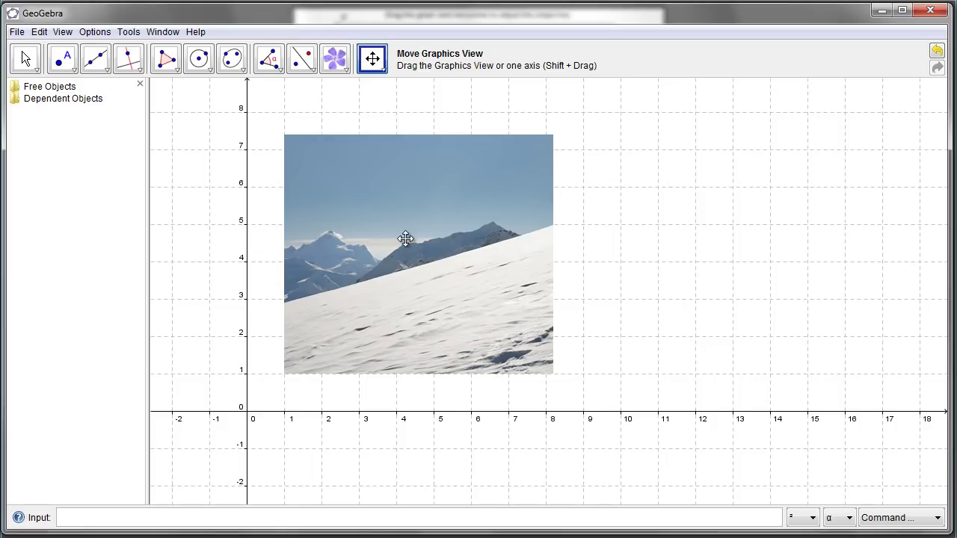
mouse_move(407, 246)
mouse_down()
mouse_move(409, 255)
mouse_move(373, 263)
mouse_move(372, 280)
mouse_up()
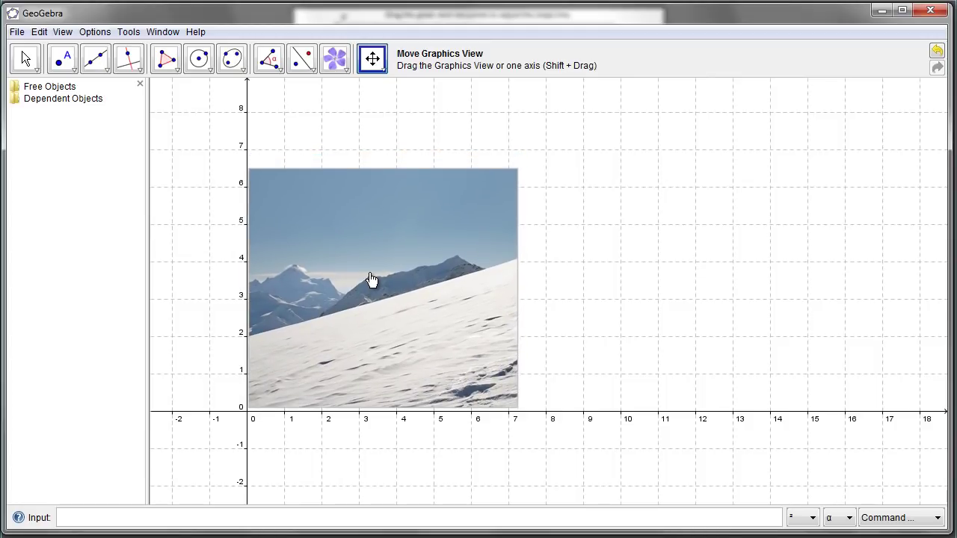
Tick Background Image in the snowy-slope photo's Object Properties so it sits behind the grid
right_click(456, 288)
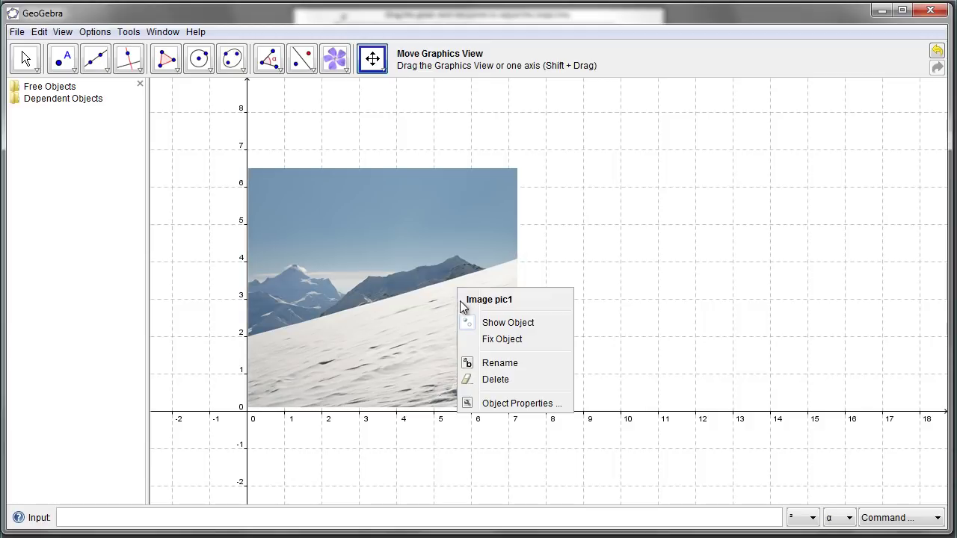
click(500, 408)
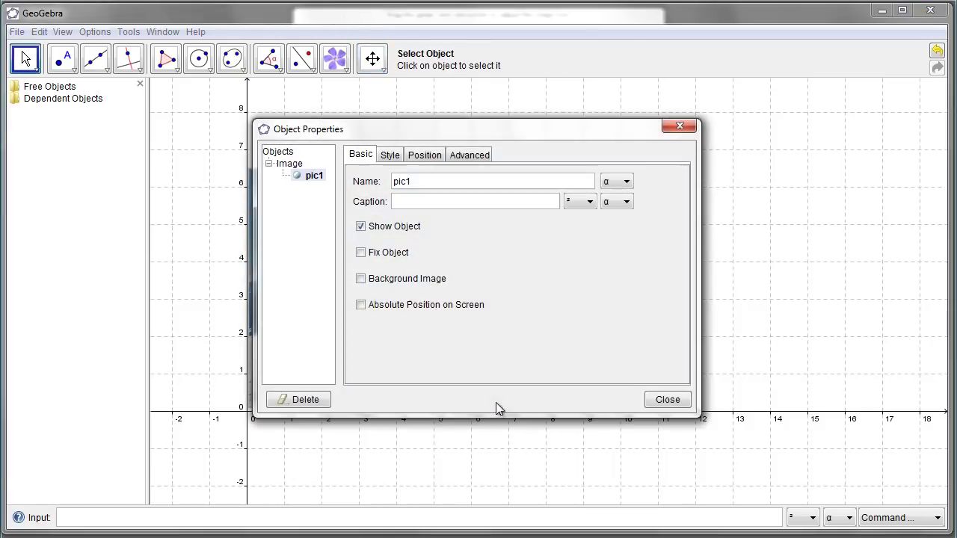
click(362, 279)
click(664, 406)
text(y = .29x + 2)
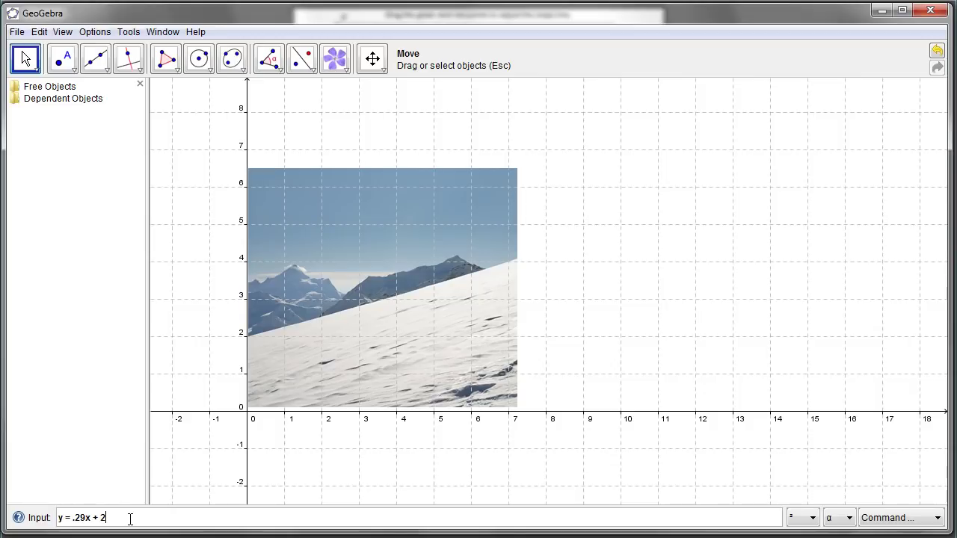
Graph line a: y = 0.29x + 2, then color it blue with line thickness about 7
key(Return)
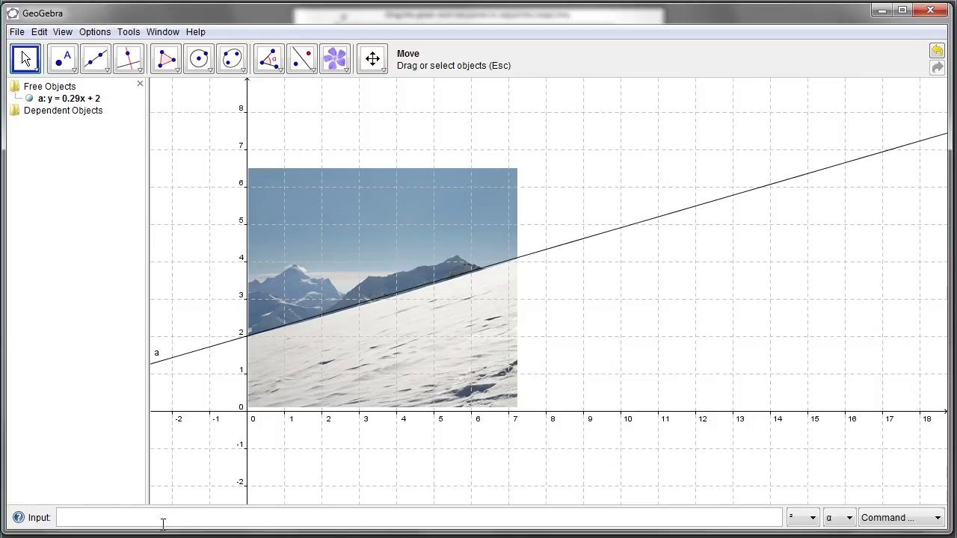
right_click(563, 249)
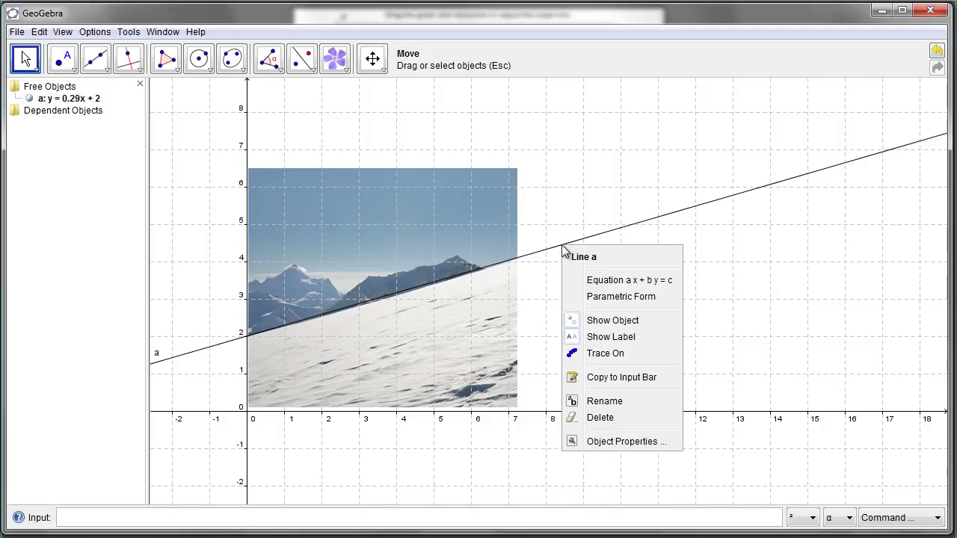
click(613, 442)
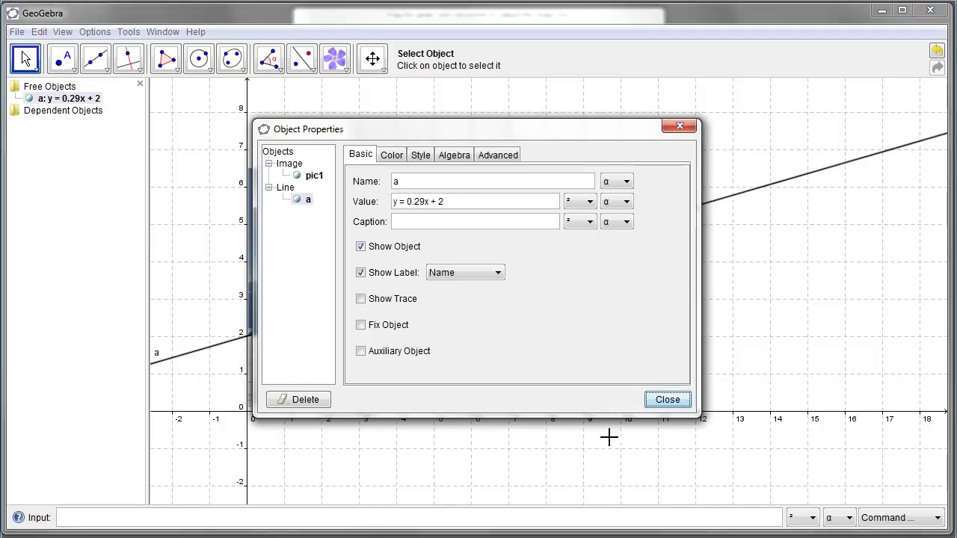
click(391, 157)
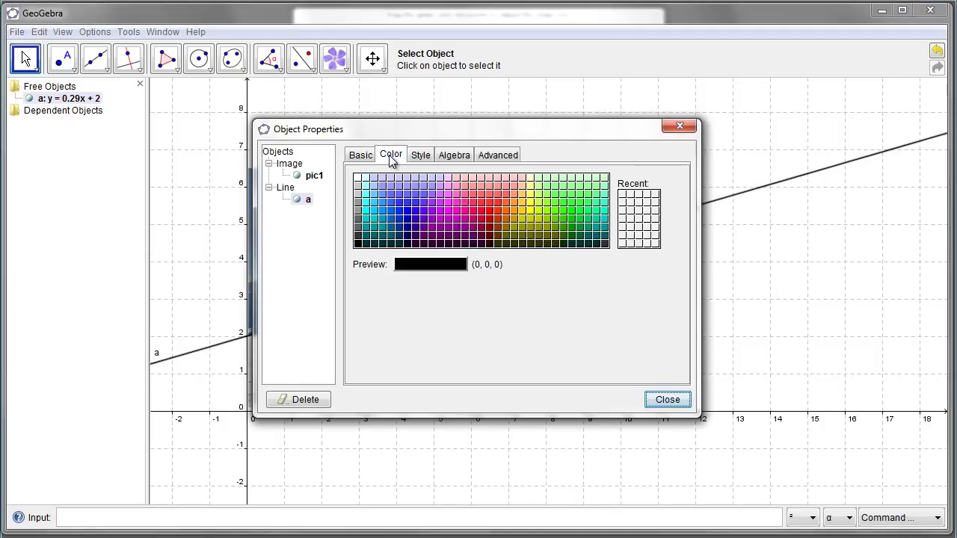
click(404, 205)
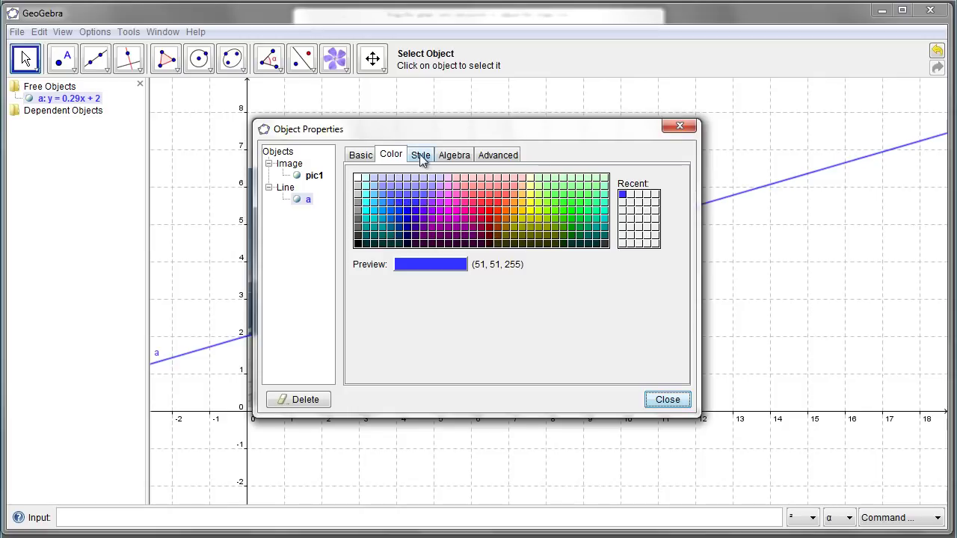
click(421, 154)
click(385, 204)
drag(385, 199, 434, 199)
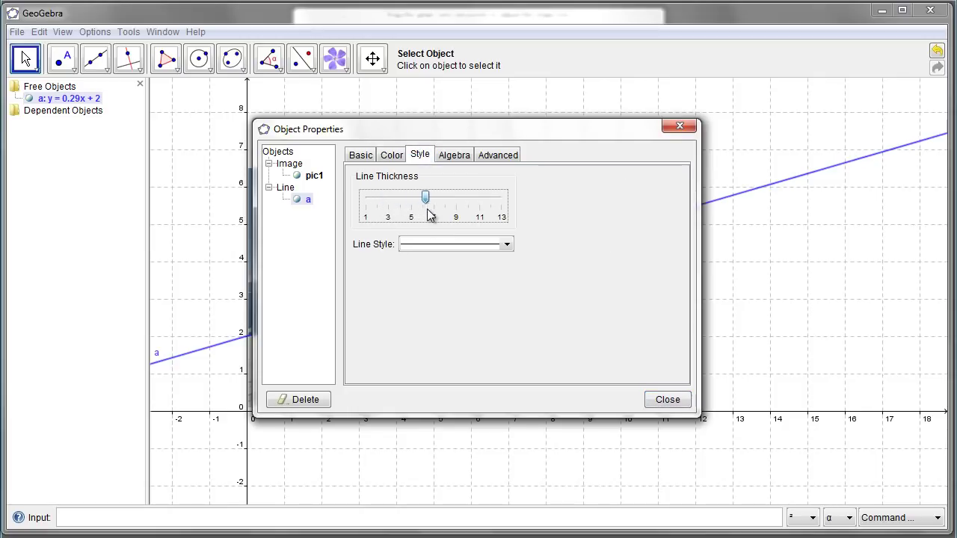
click(668, 399)
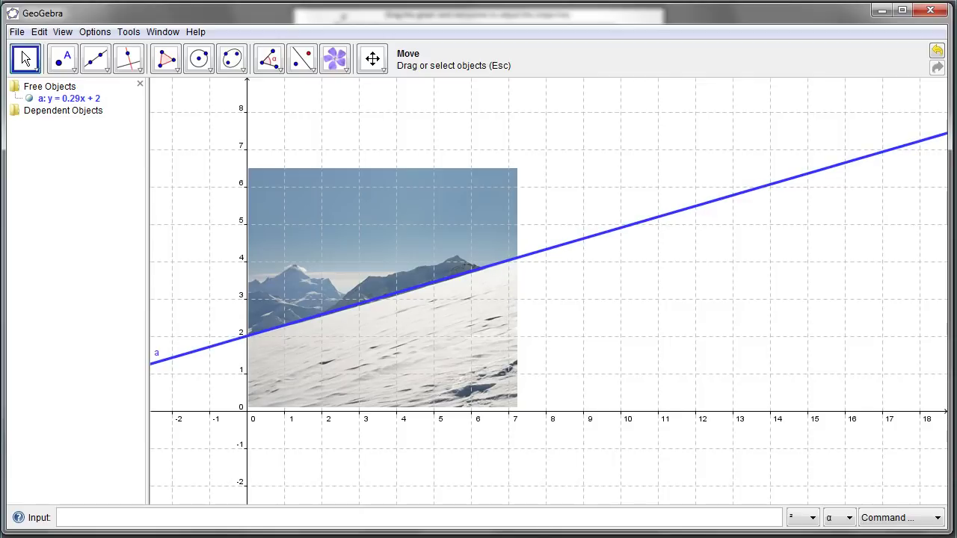
Clear Windows Calculator, move it off the photo, and enter 2 ÷ 7
key(alt+Tab)
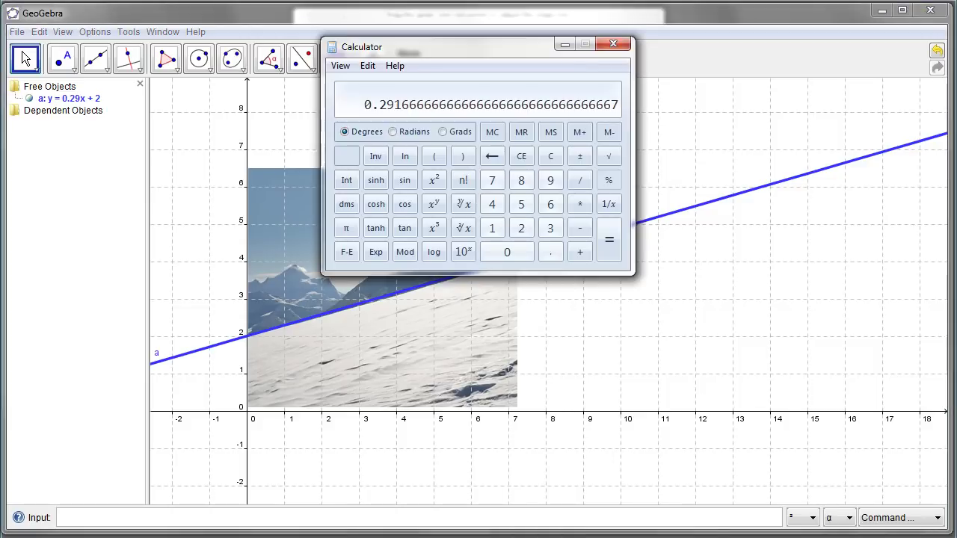
click(552, 159)
drag(503, 46, 711, 174)
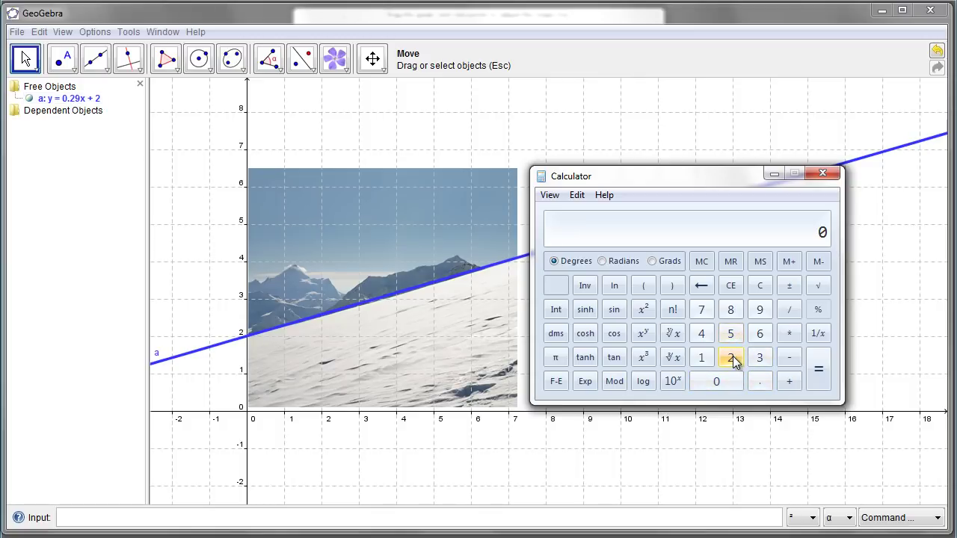
click(731, 358)
click(789, 310)
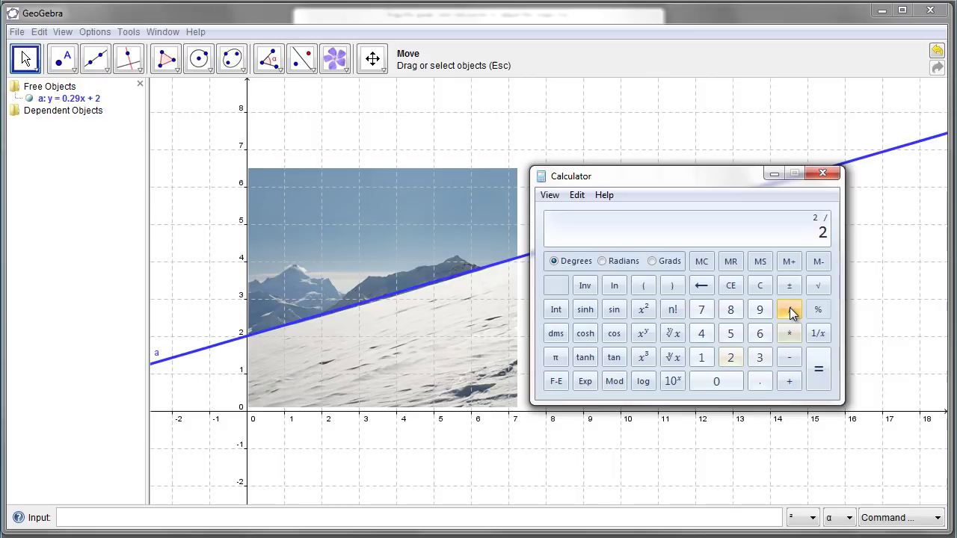
click(701, 310)
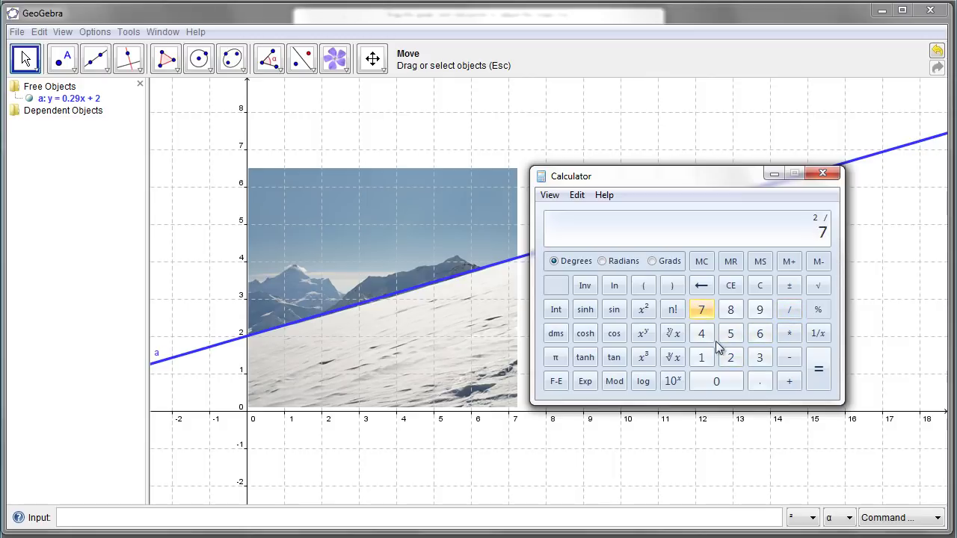
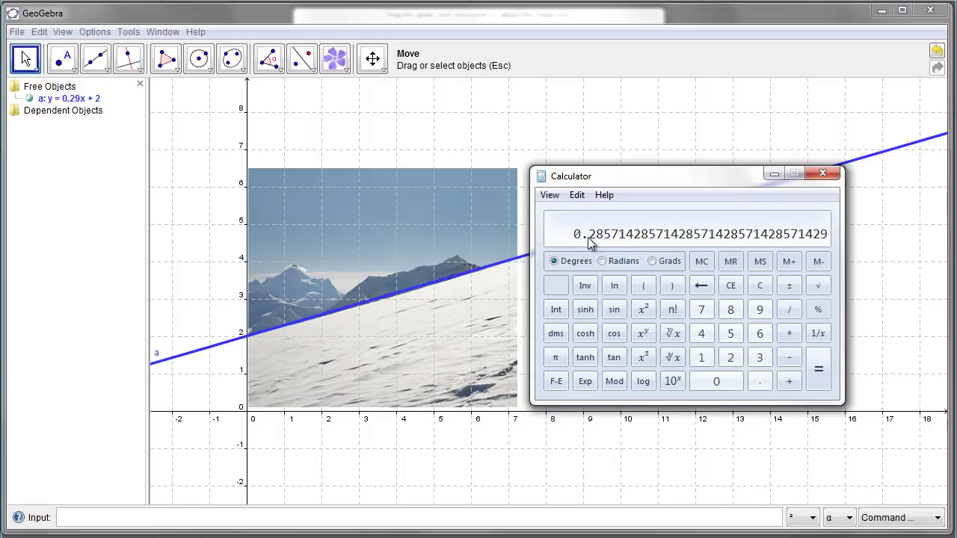
Minimize the Calculator window to reveal the line y = 0.29x + 2 over the mountain photo
click(774, 173)
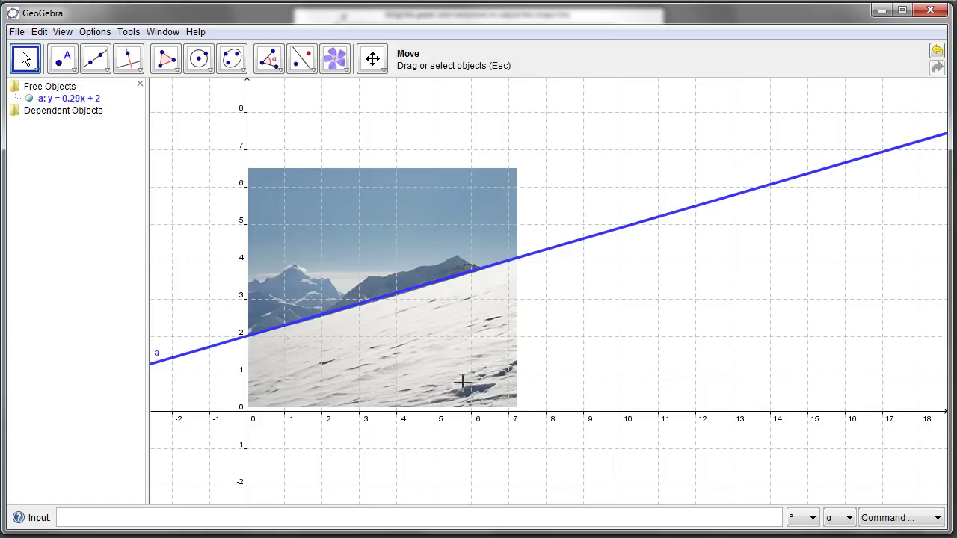